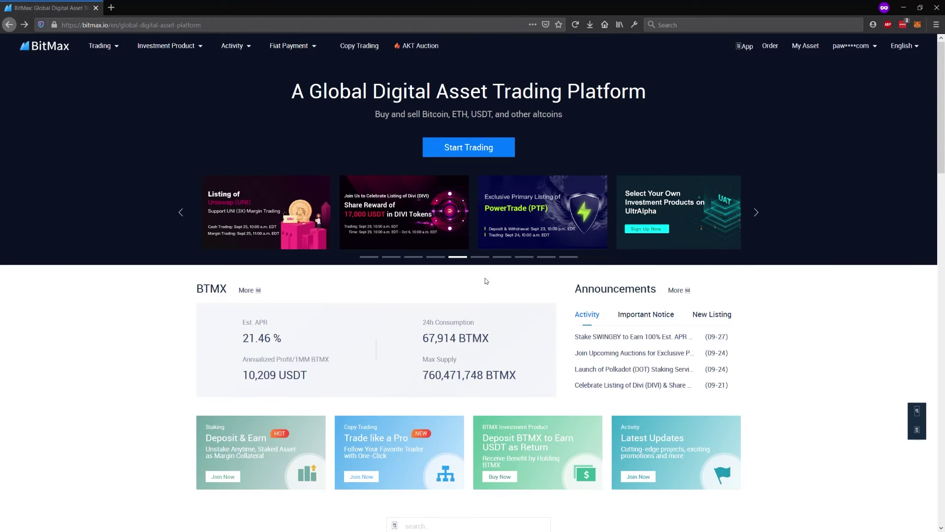
- Open the Deposit page from the asset overview and select BCH to show its Bitcoin ABC address
{"action": "left_click", "coordinate": [806, 49]}
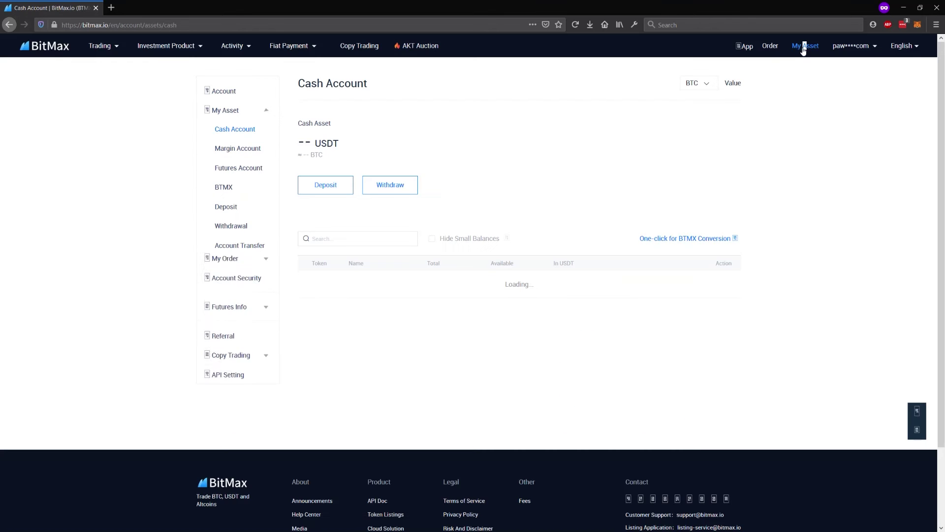
{"action": "left_click", "coordinate": [228, 208]}
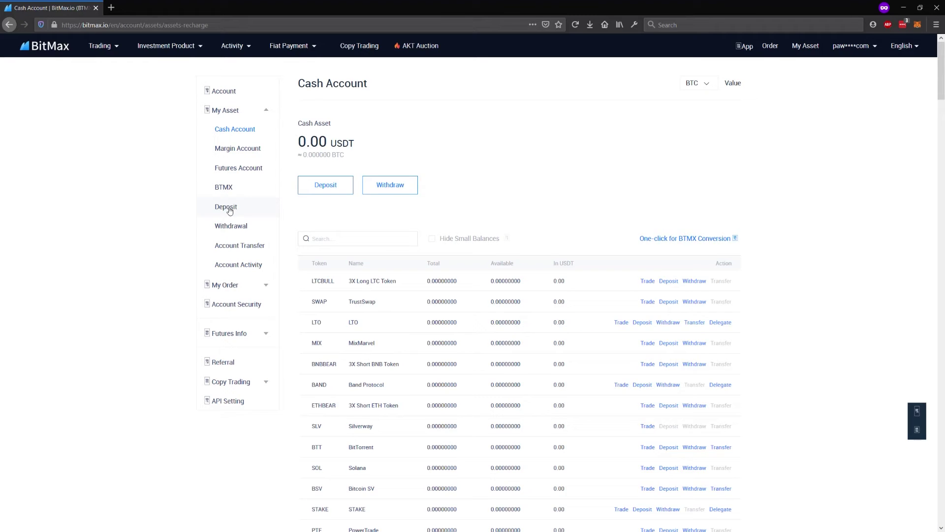
{"action": "left_click", "coordinate": [497, 135]}
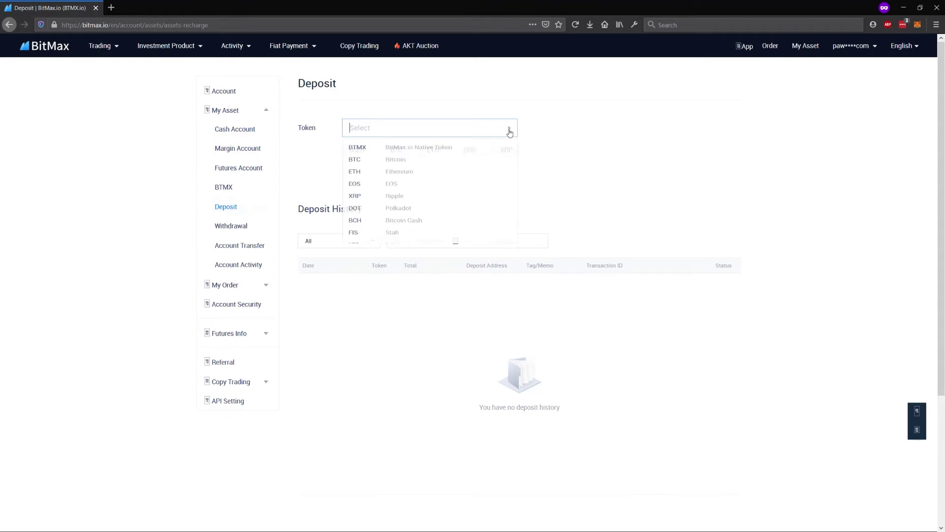
{"action": "left_click", "coordinate": [423, 236]}
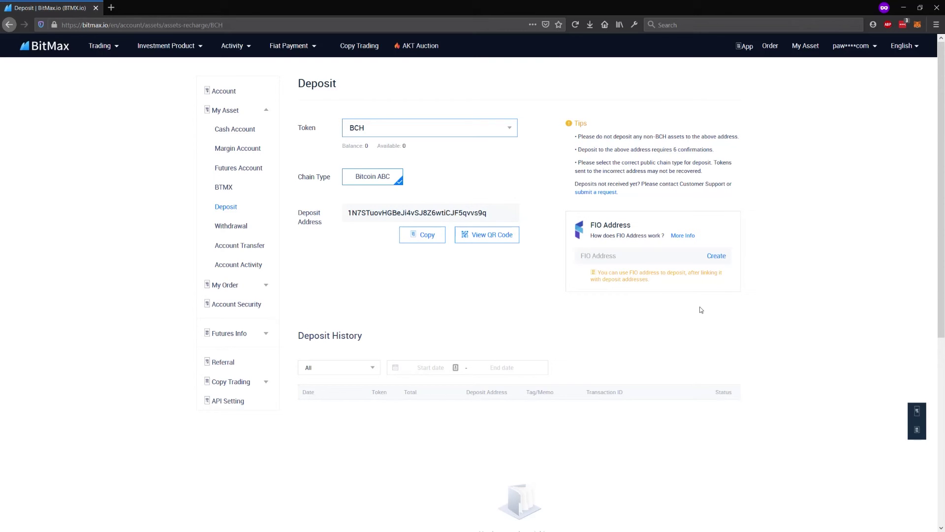
{"action": "left_click", "coordinate": [716, 256]}
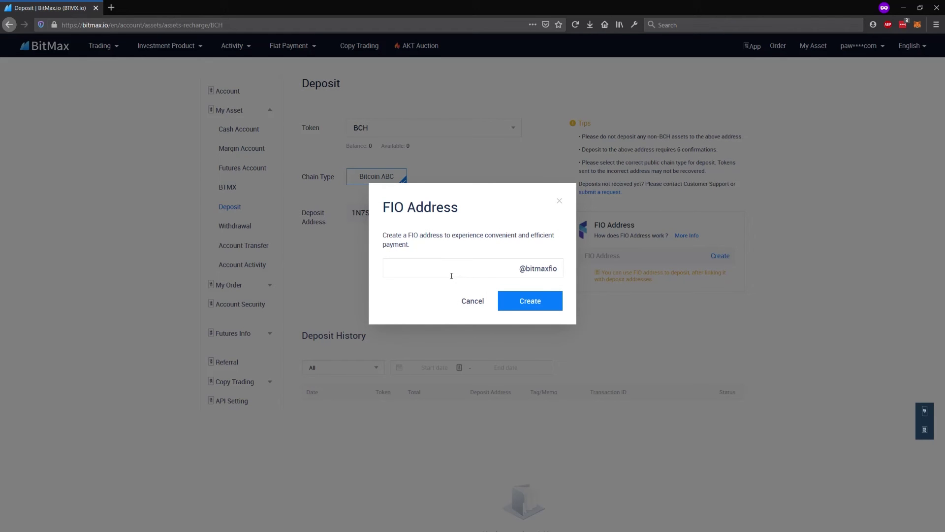
{"action": "type", "text": "iamcool"}
{"action": "left_click", "coordinate": [524, 305]}
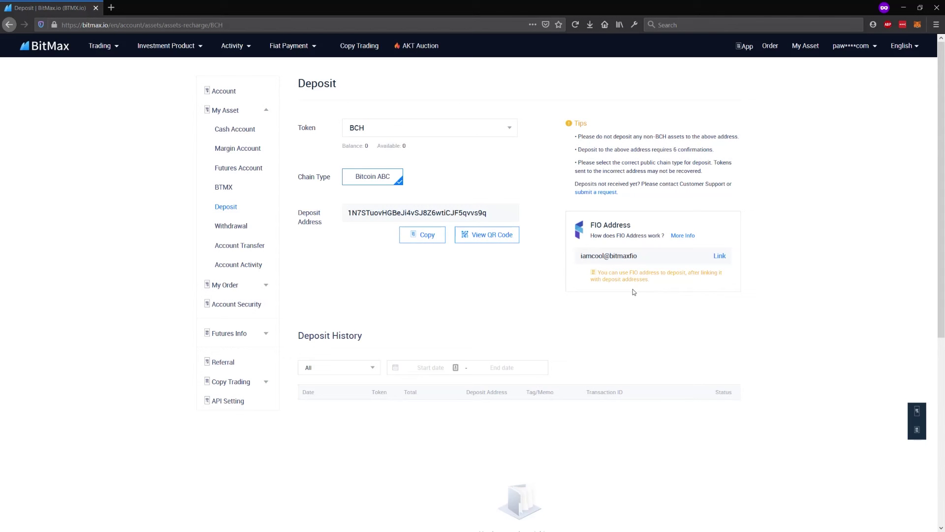
- Link the FIO address to BCH only, clearing all other token selections
{"action": "left_click", "coordinate": [722, 256]}
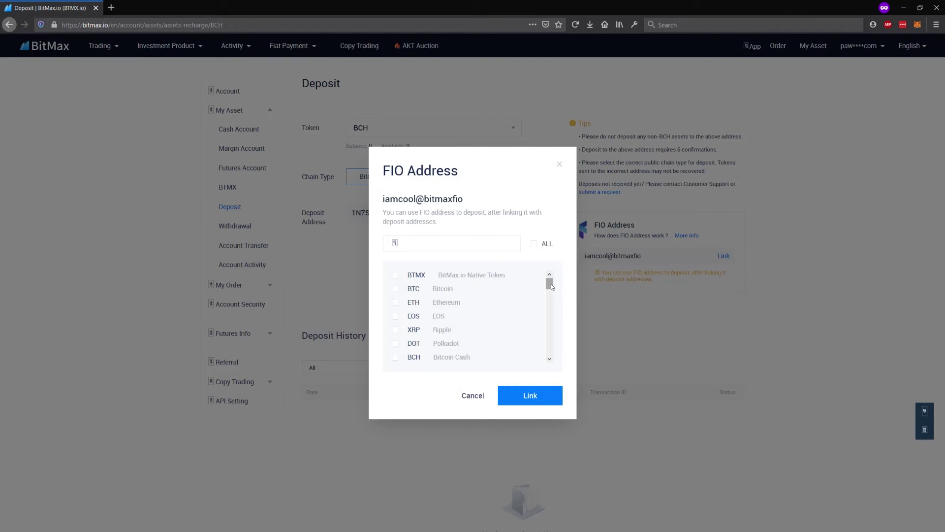
{"action": "left_click_drag", "start_coordinate": [551, 284], "coordinate": [548, 348]}
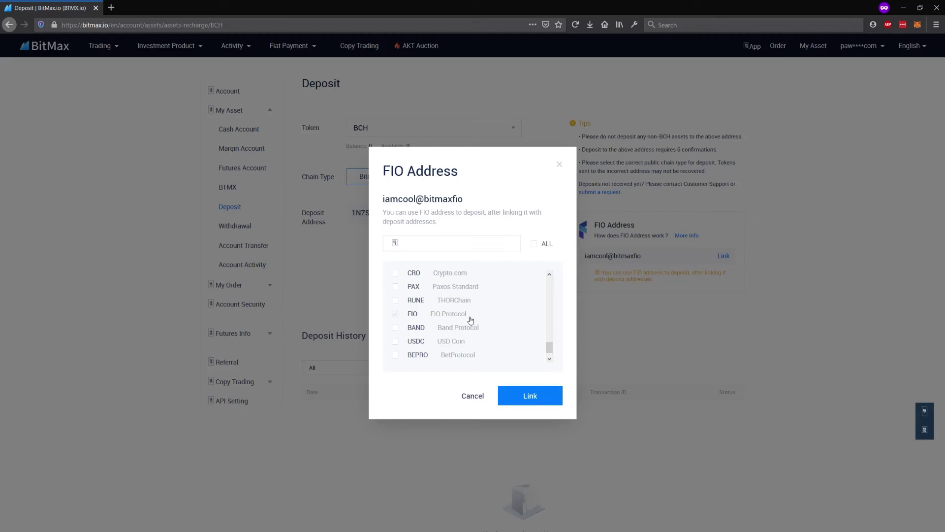
{"action": "left_click_drag", "start_coordinate": [551, 348], "coordinate": [547, 275]}
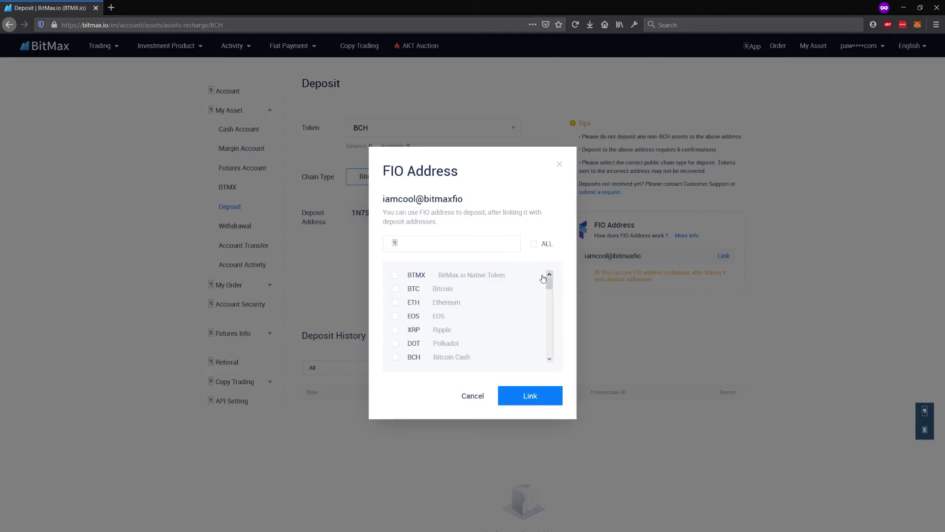
{"action": "left_click", "coordinate": [534, 244]}
{"action": "mouse_move", "coordinate": [550, 285]}
{"action": "left_mouse_down"}
{"action": "mouse_move", "coordinate": [549, 348]}
{"action": "mouse_move", "coordinate": [557, 269]}
{"action": "left_mouse_up"}
{"action": "left_click", "coordinate": [535, 245]}
{"action": "left_click", "coordinate": [395, 357]}
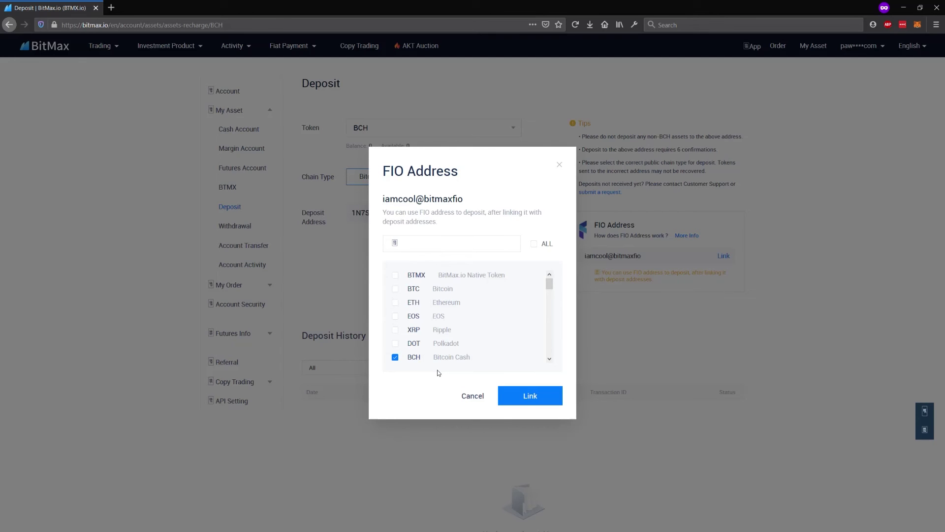
{"action": "left_click", "coordinate": [523, 397]}
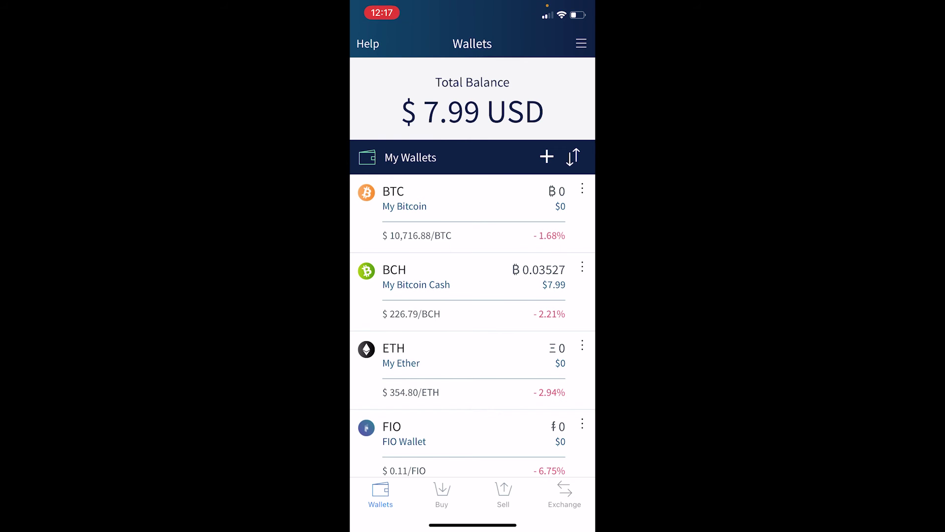
{"action": "left_click", "coordinate": [415, 277]}
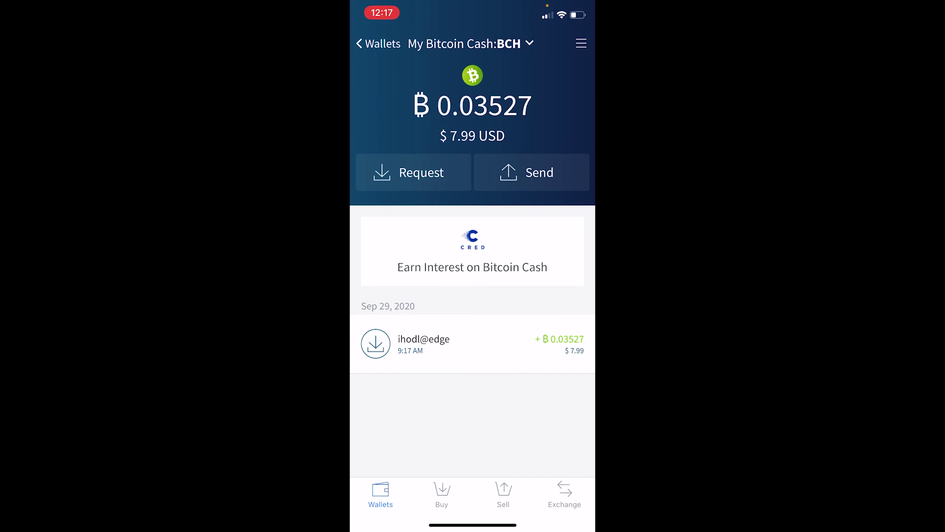
{"action": "left_click", "coordinate": [526, 172]}
{"action": "left_click", "coordinate": [473, 428]}
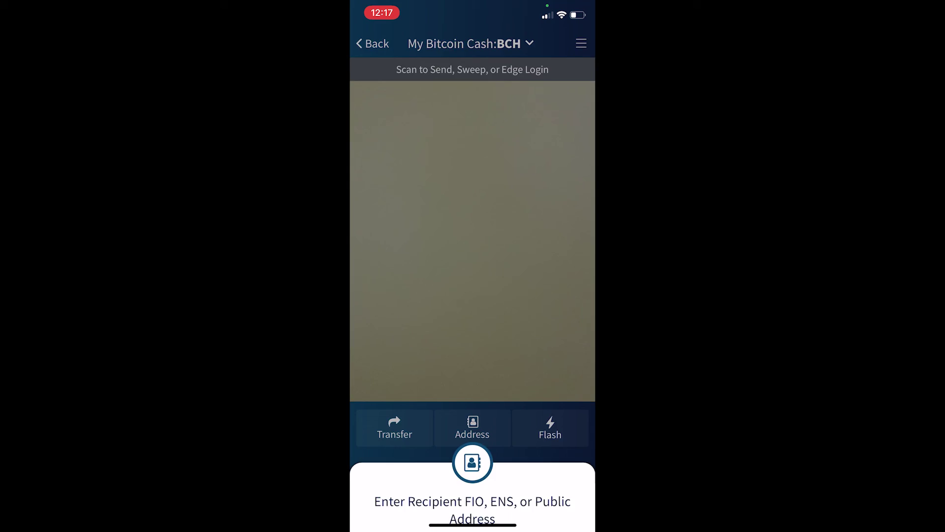
{"action": "type", "text": "i"}
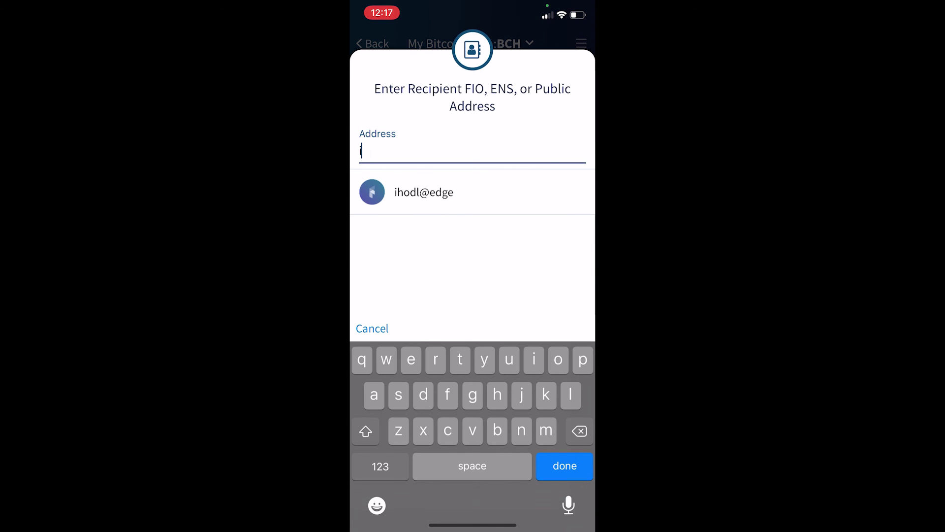
{"action": "type", "text": "amco"}
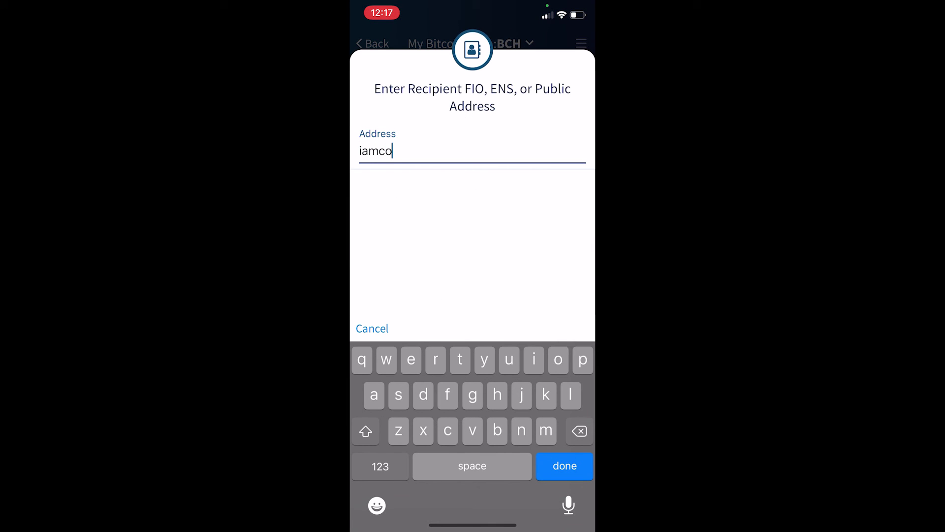
{"action": "type", "text": "ol@bitma"}
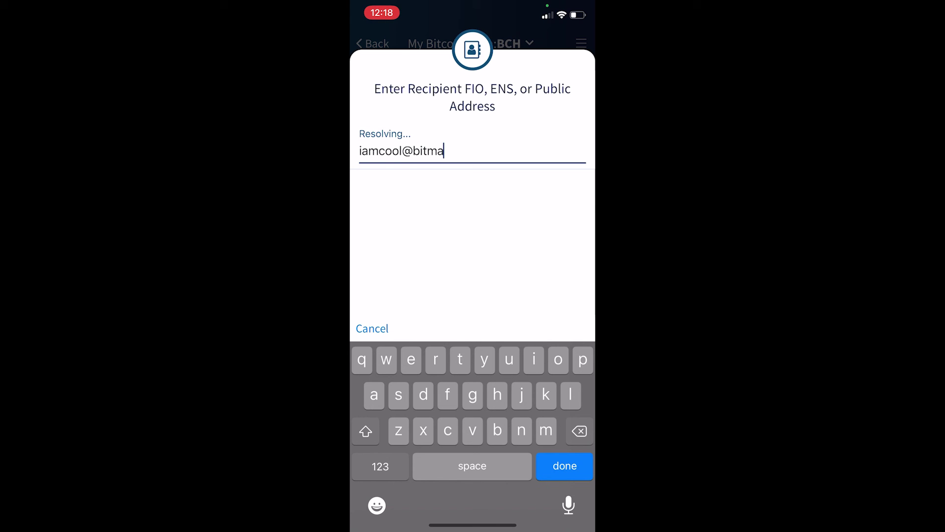
{"action": "type", "text": "xfio"}
{"action": "key", "text": "Return"}
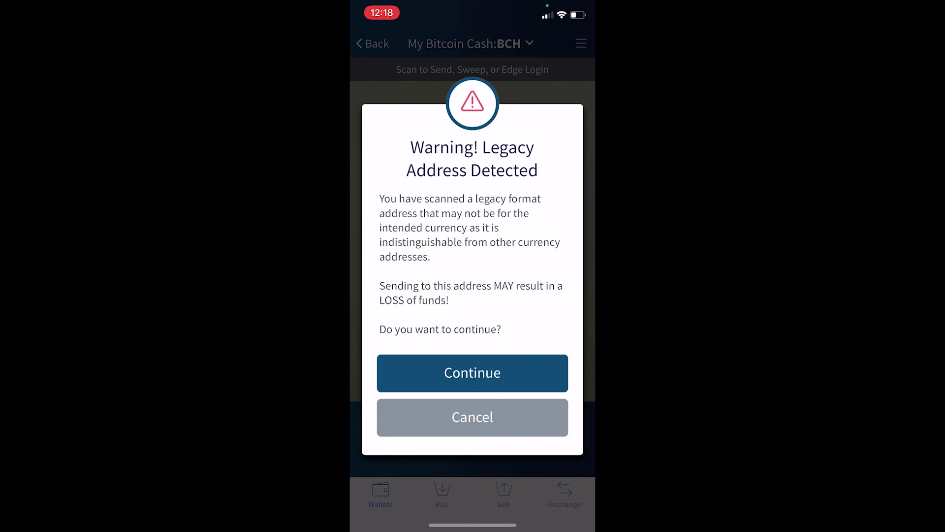
{"action": "left_click", "coordinate": [473, 373]}
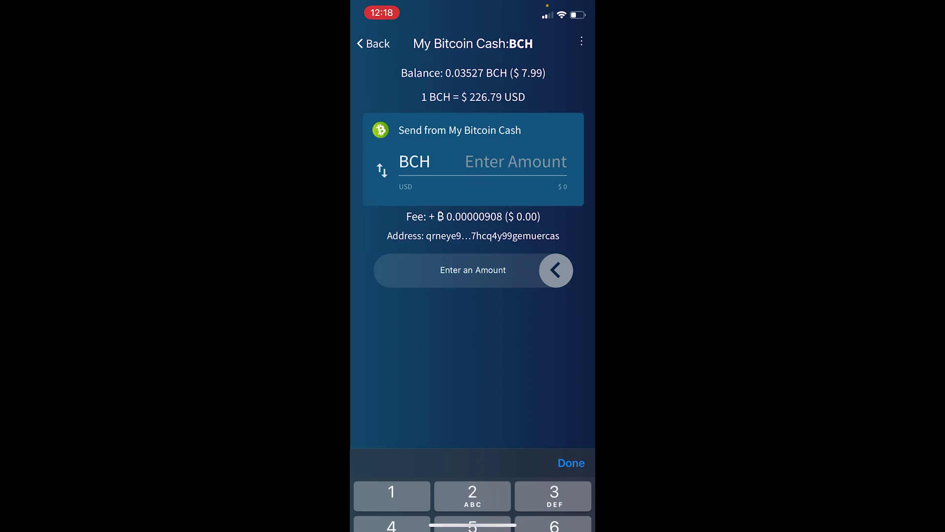
- Enter the amount as $5 in USD and confirm the payment
{"action": "left_click", "coordinate": [381, 170]}
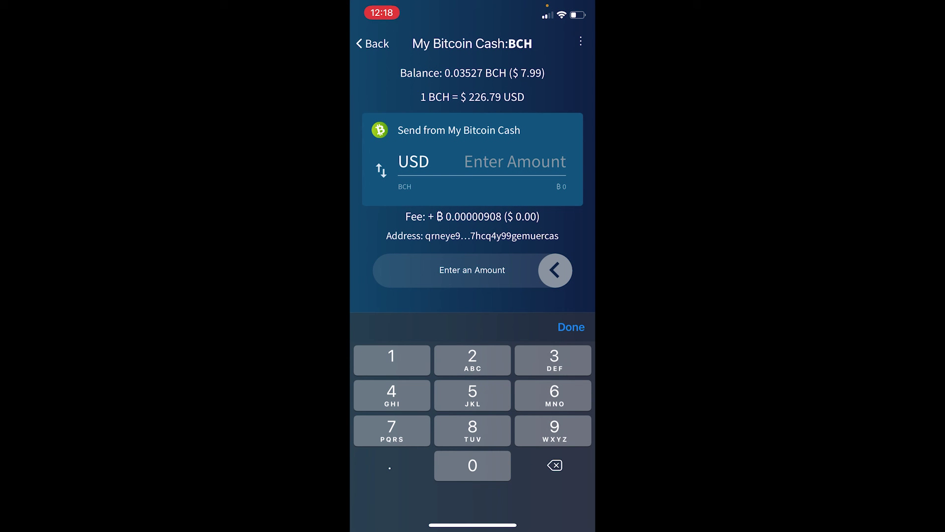
{"action": "type", "text": "5"}
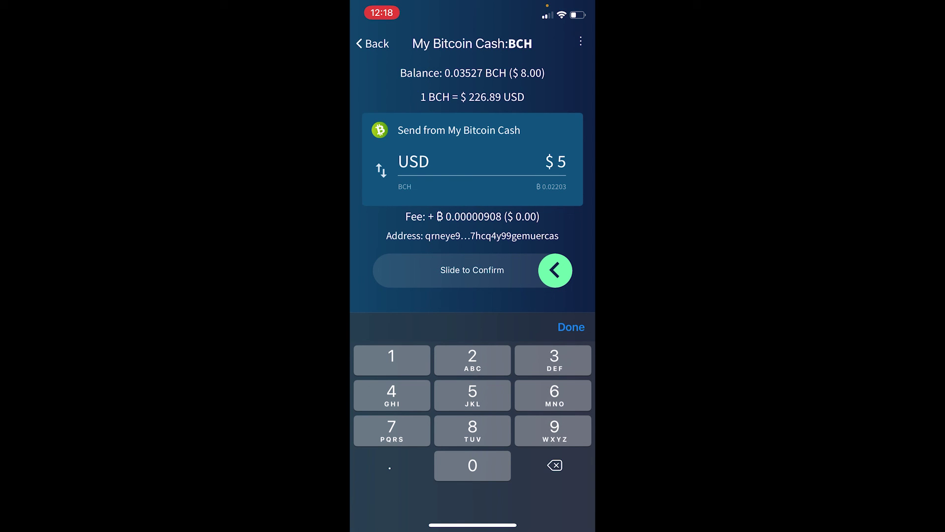
{"action": "left_click_drag", "start_coordinate": [555, 271], "coordinate": [390, 271]}
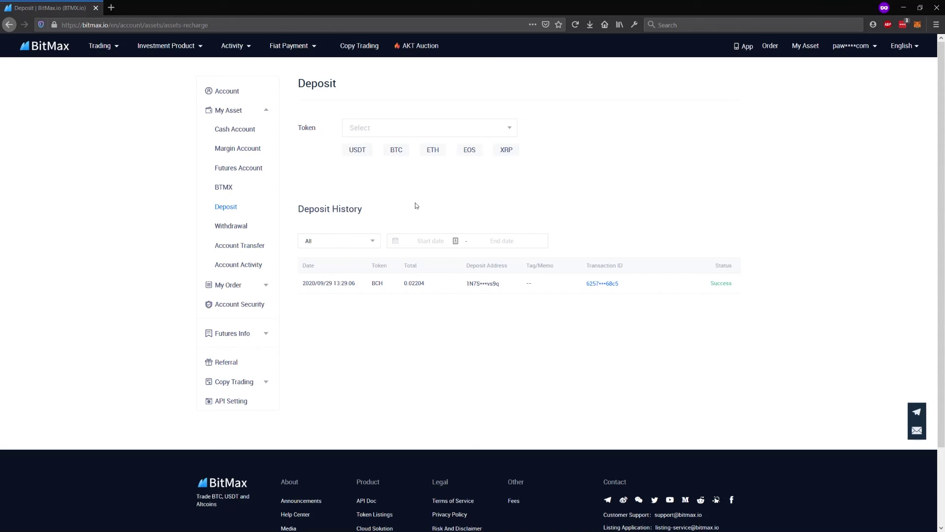
- Open the Withdrawal page and select BCH on the Bitcoin ABC chain
{"action": "left_click", "coordinate": [230, 227]}
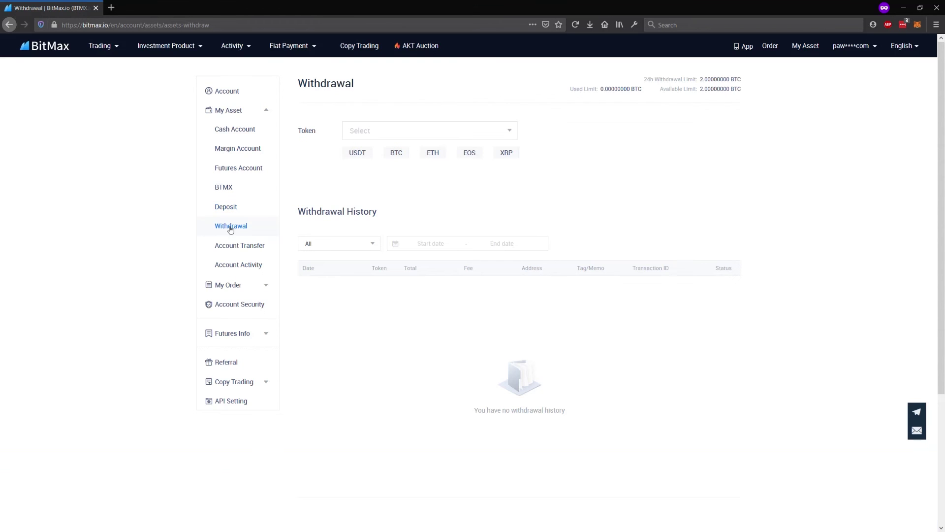
{"action": "left_click", "coordinate": [379, 132]}
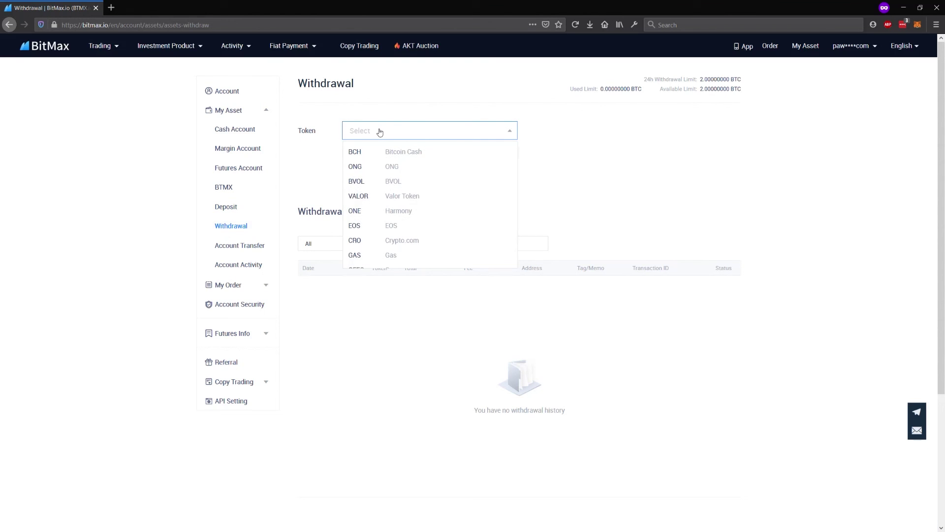
{"action": "left_click", "coordinate": [381, 151]}
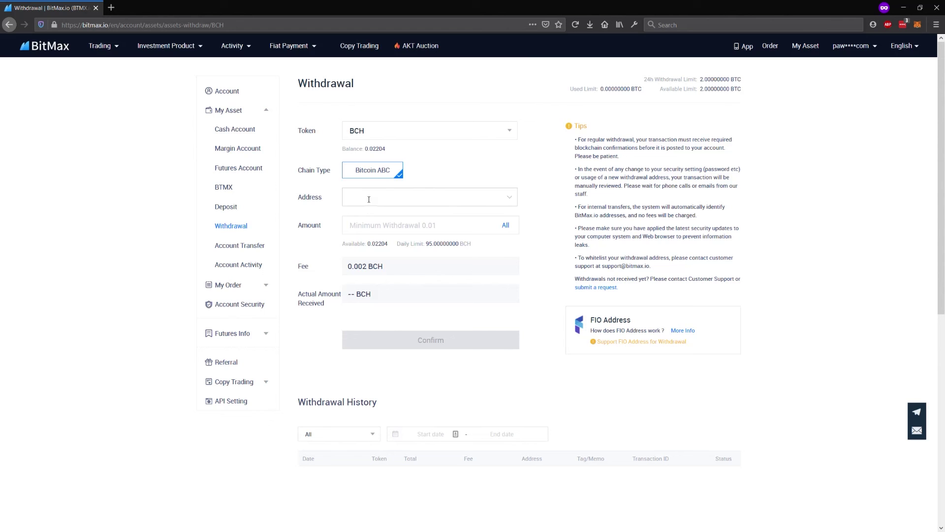
{"action": "left_click", "coordinate": [369, 199]}
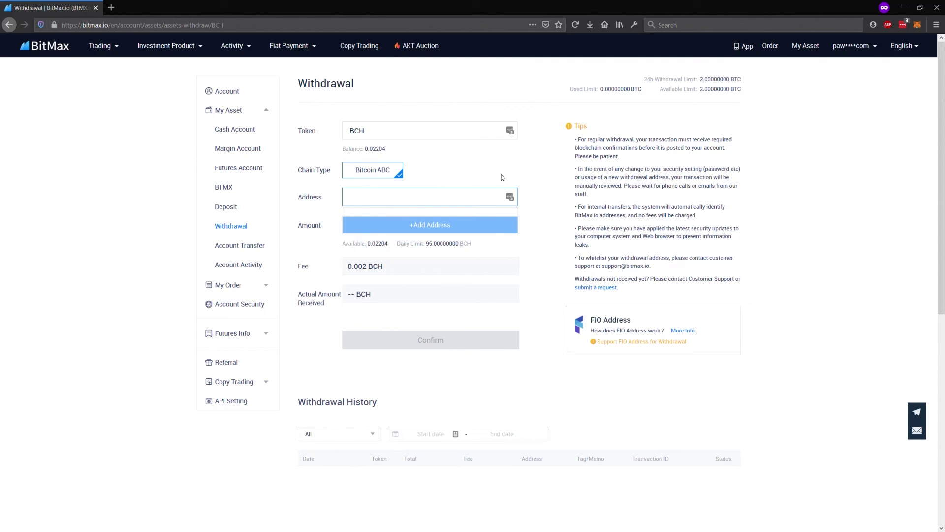
{"action": "type", "text": "ibui"}
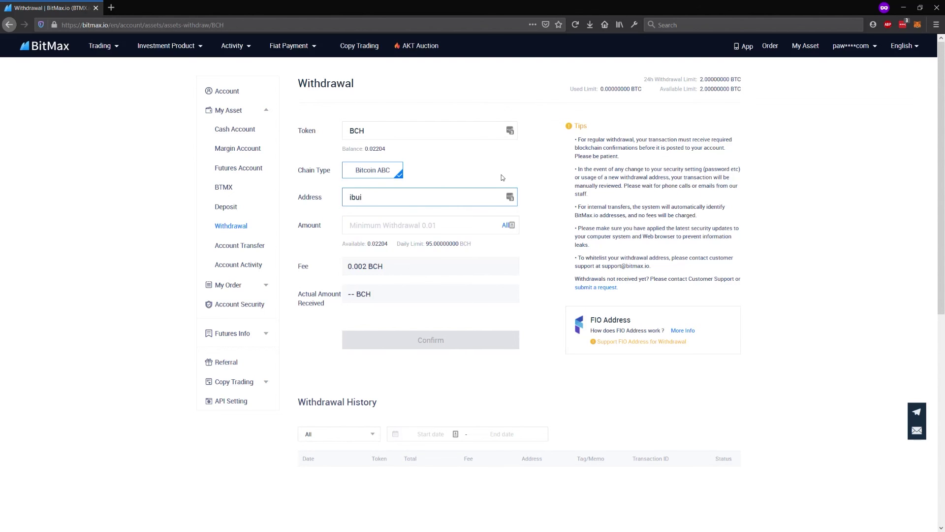
{"action": "type", "text": "dl@edge"}
{"action": "left_click", "coordinate": [430, 224]}
{"action": "type", "text": "0."}
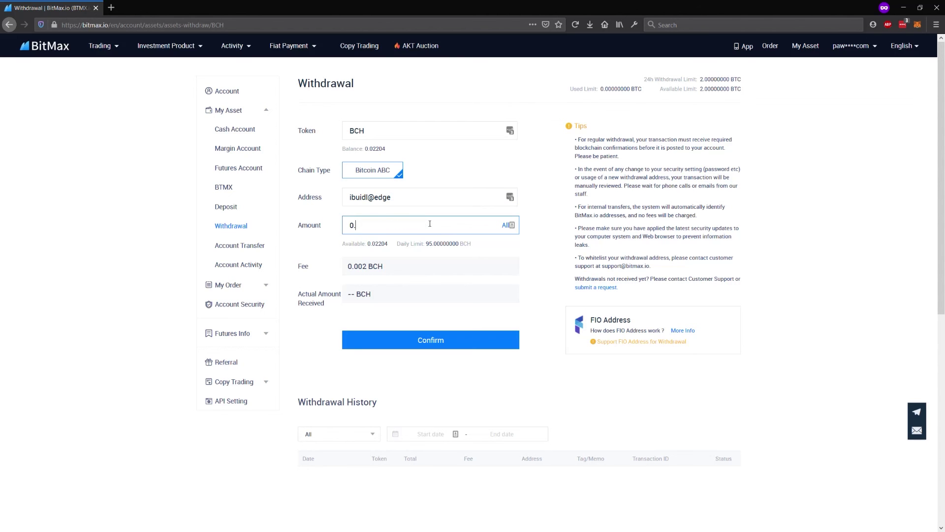
{"action": "type", "text": "01"}
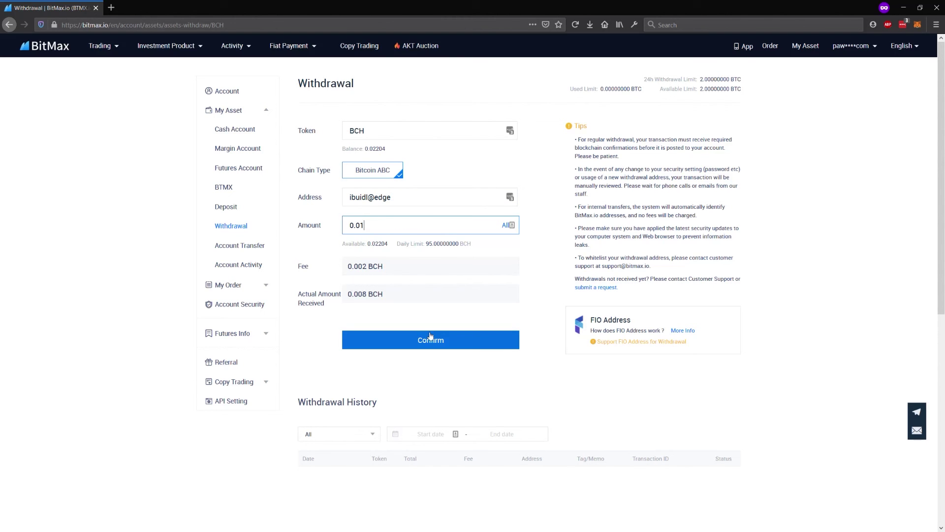
{"action": "left_click", "coordinate": [431, 338]}
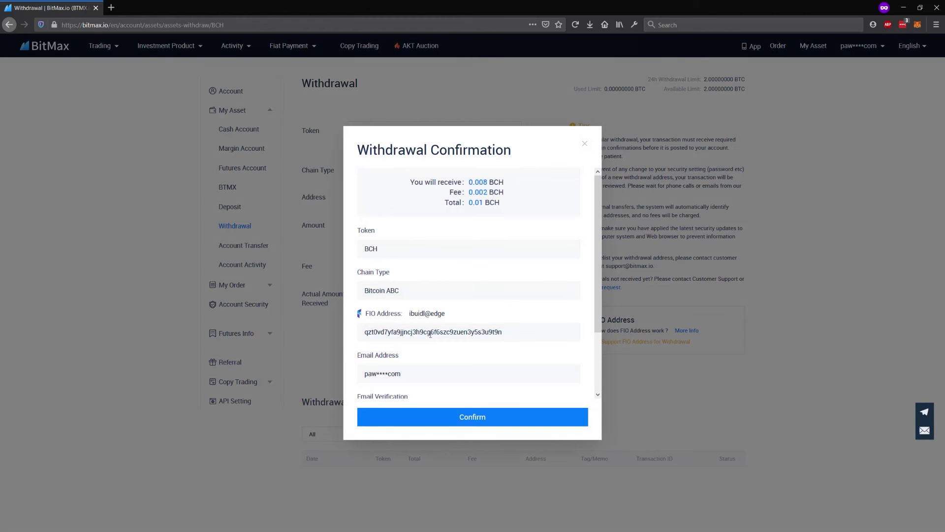